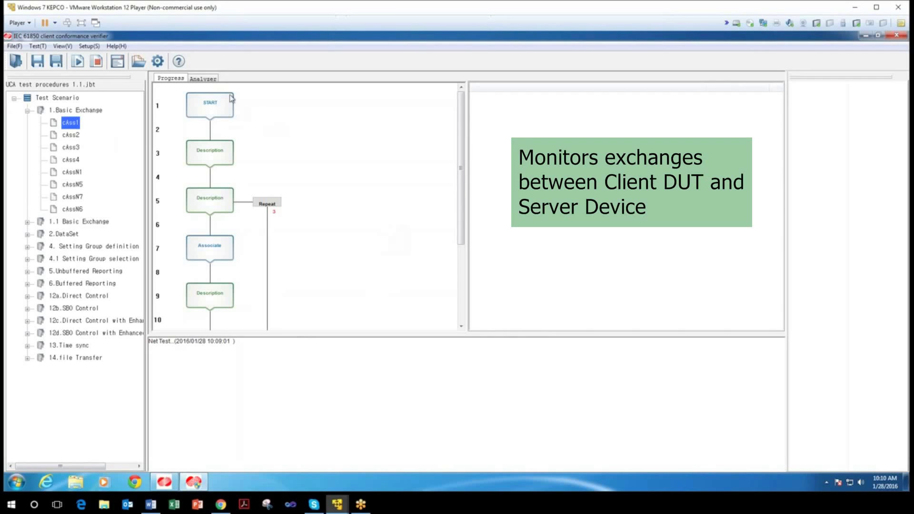
# Open the options and inspect the configured server IP 192.168.1.35 and client IP 192.168.1.211 entries.
pyautogui.click(158, 60)
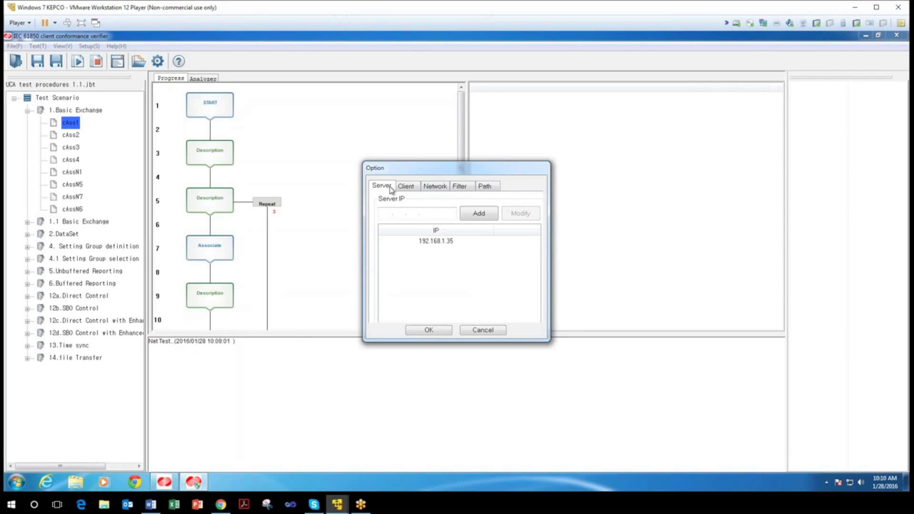
pyautogui.click(441, 243)
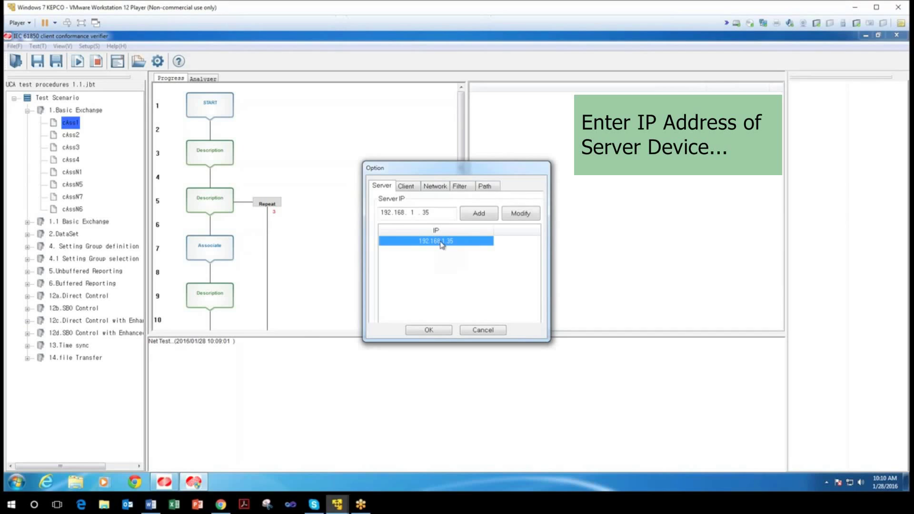
pyautogui.click(407, 188)
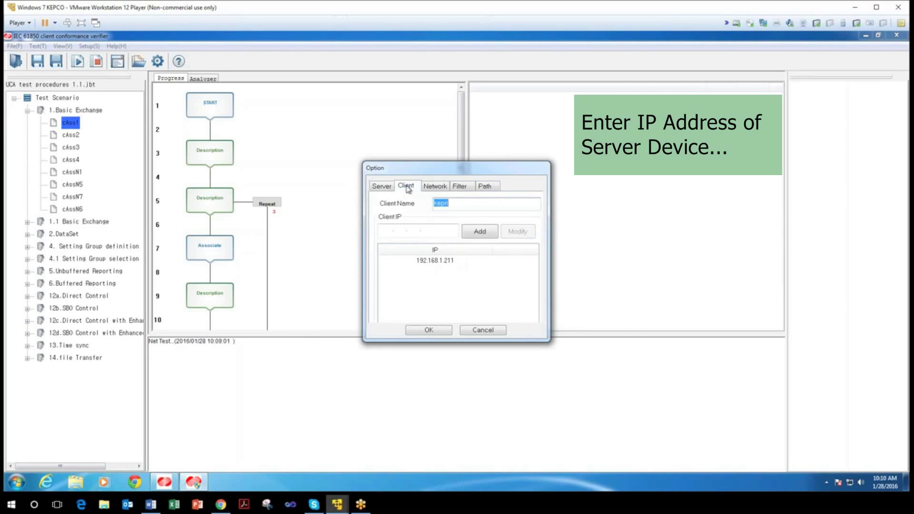
pyautogui.click(435, 261)
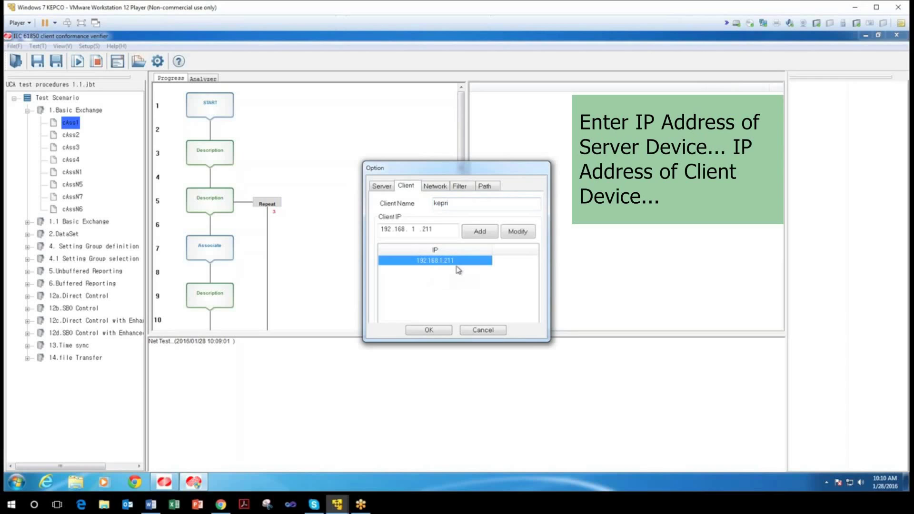
# Choose the Intel(R) PRO/1000 MT Network Connection as the network adapter in the options.
pyautogui.click(435, 187)
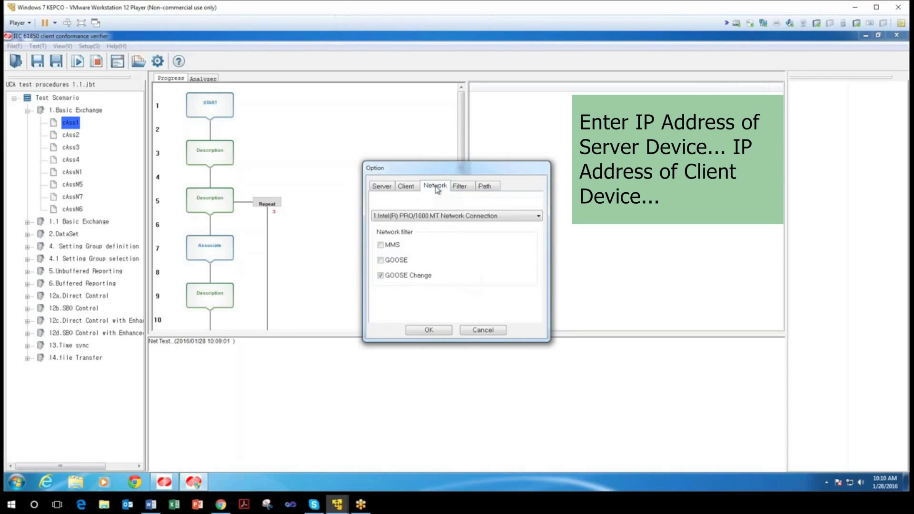
pyautogui.click(451, 217)
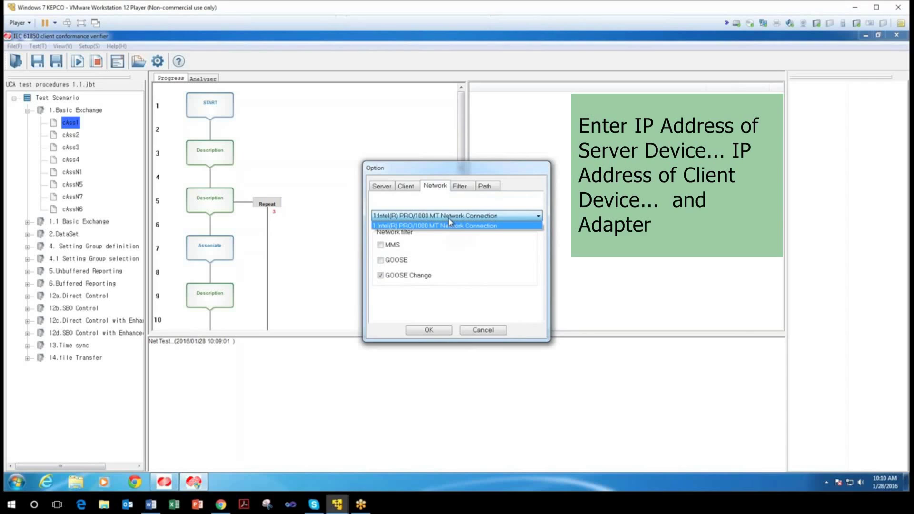
pyautogui.click(451, 225)
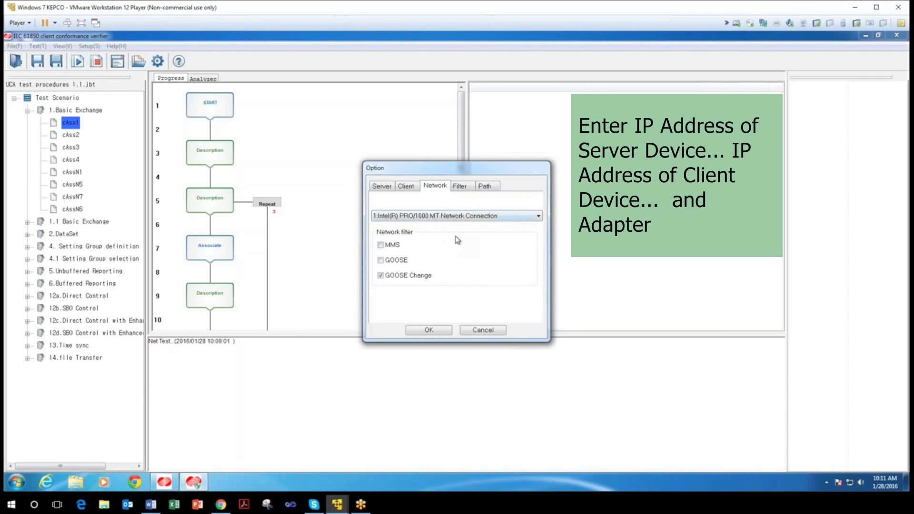
# Review the analyzer's communication layer filters and the log file paths, and accept the options.
pyautogui.click(460, 186)
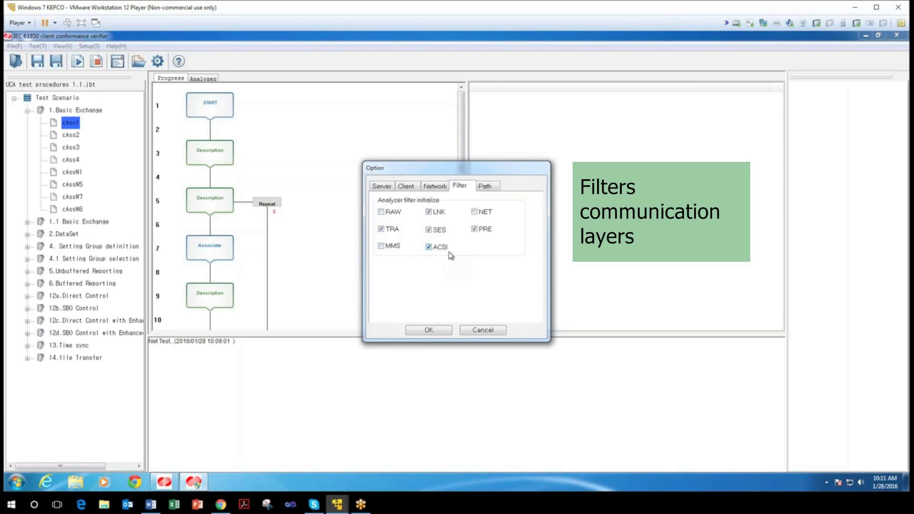
pyautogui.click(491, 186)
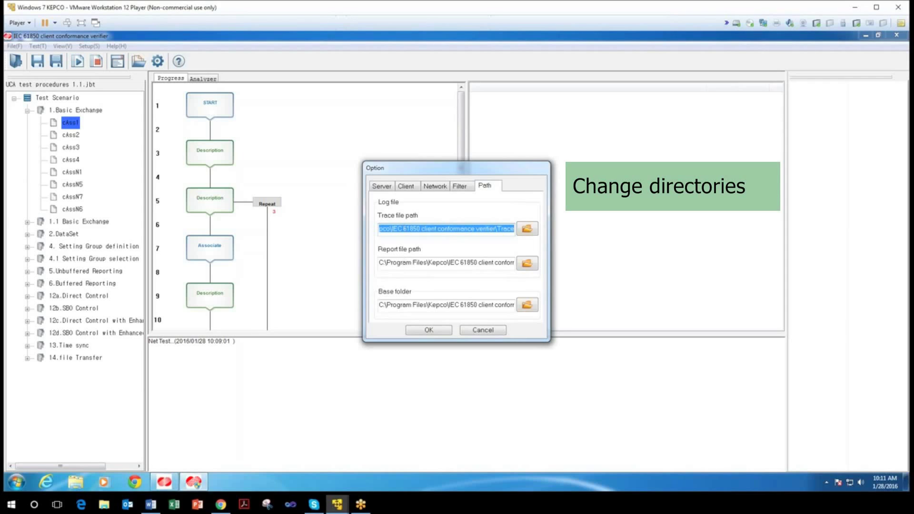
pyautogui.click(429, 330)
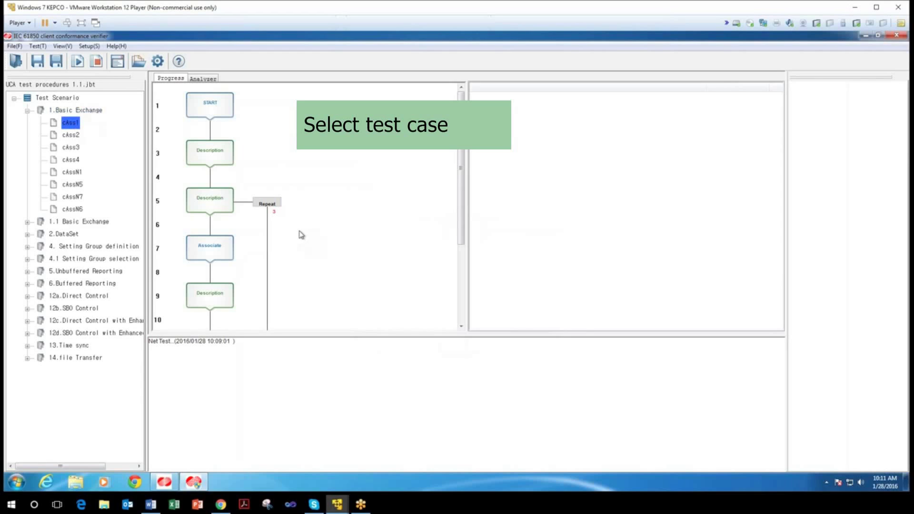
# Mark test case cAss1 under 1.Basic Exchange for testing, run it and review its flowchart from the start.
pyautogui.doubleClick(69, 128)
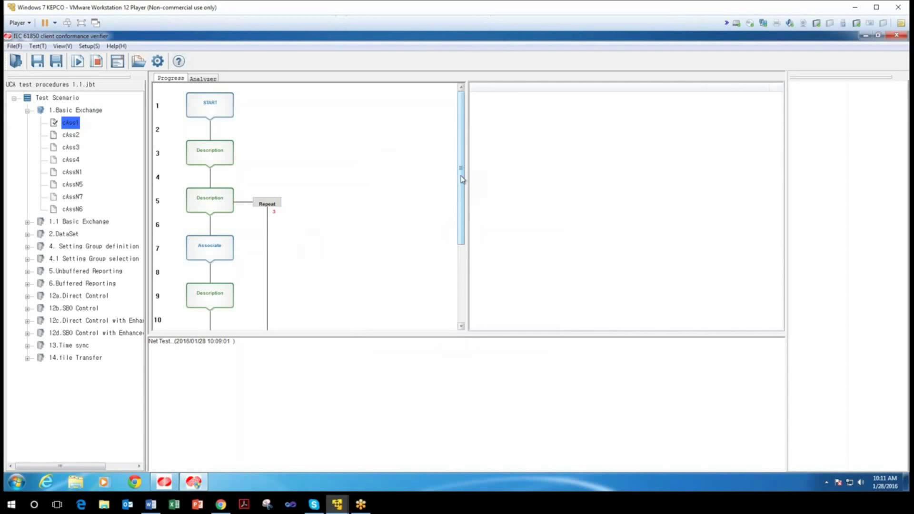
pyautogui.moveTo(462, 178); pyautogui.dragTo(465, 209)
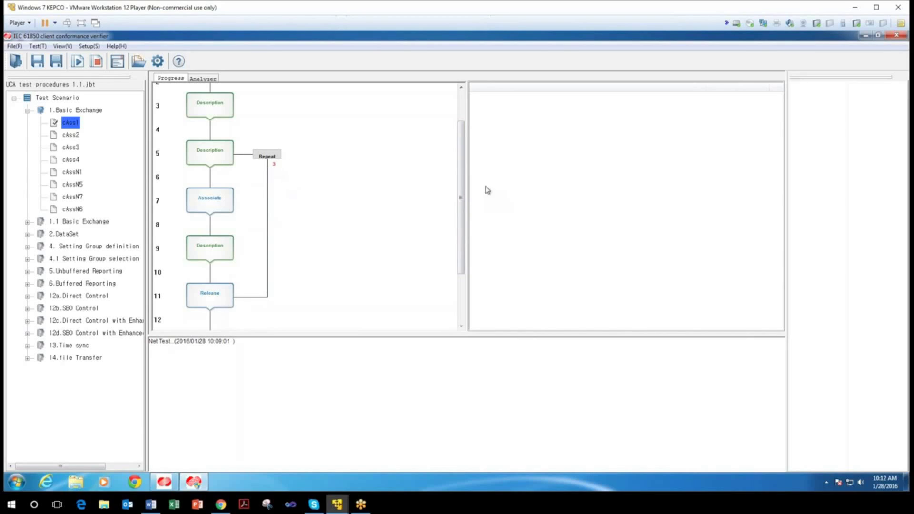
pyautogui.moveTo(461, 192); pyautogui.dragTo(463, 127)
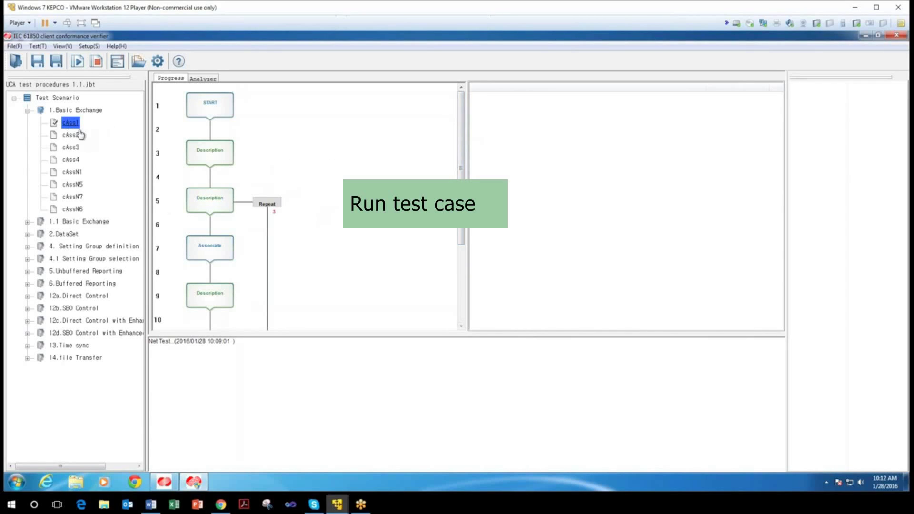
pyautogui.click(78, 62)
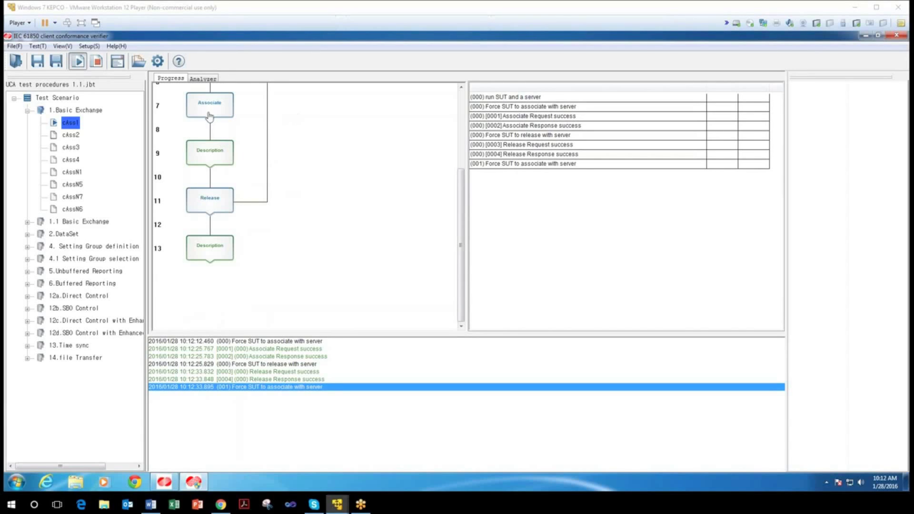
pyautogui.click(461, 88)
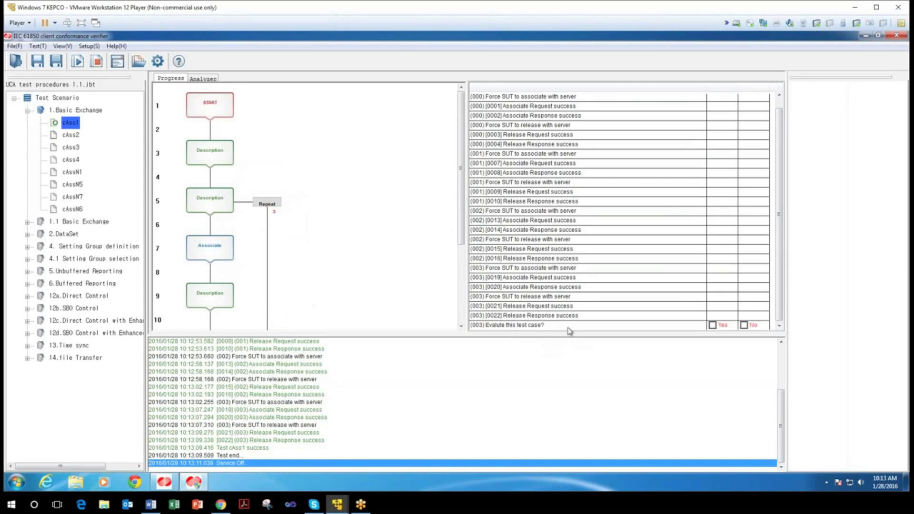
# Examine the ACSI layer details of the first Associate Request among the captured exchanges in the analyzer.
pyautogui.click(199, 79)
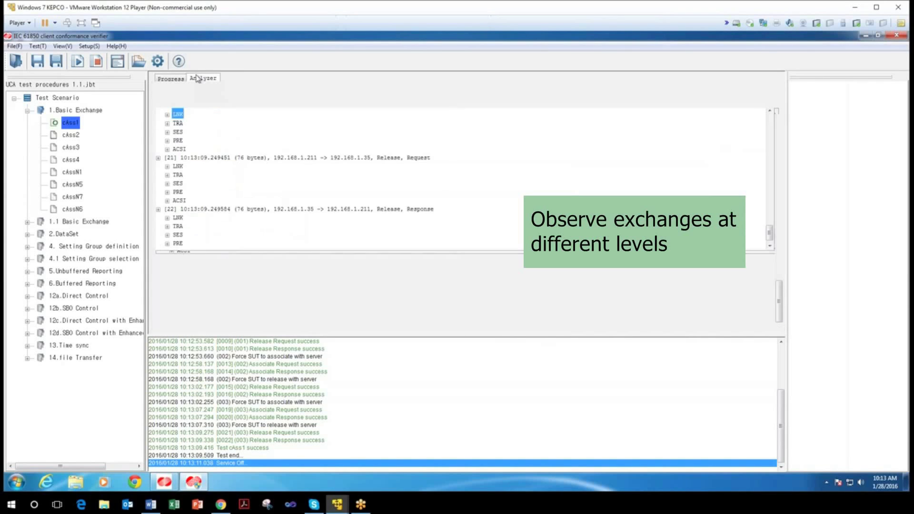
pyautogui.scroll(5, 380, 194)
pyautogui.scroll(15, 380, 194)
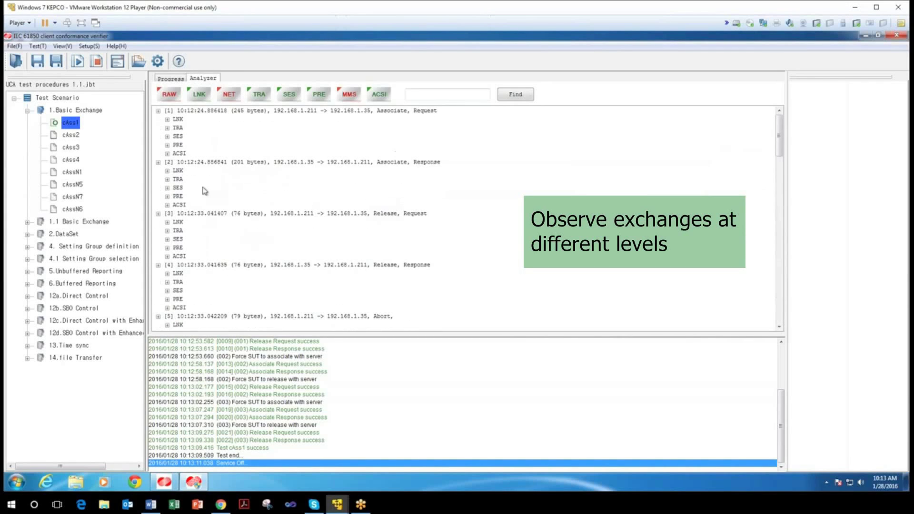
pyautogui.click(168, 153)
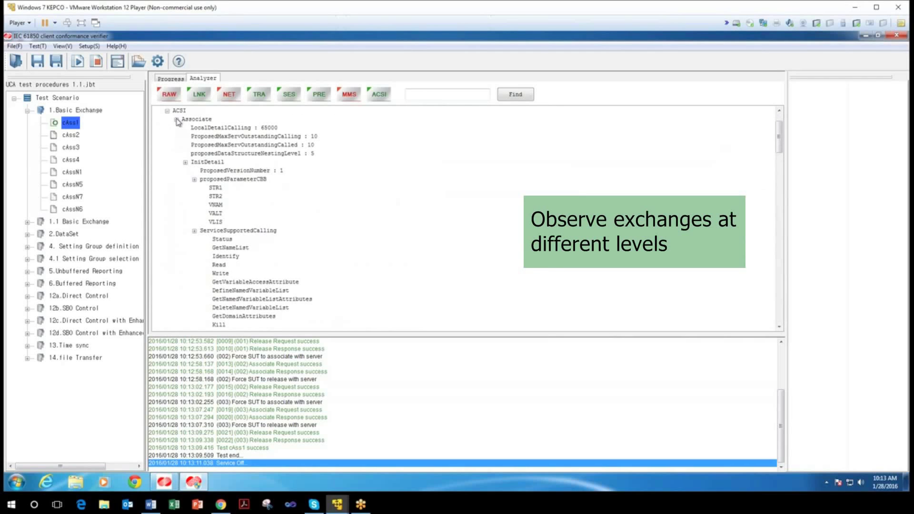
pyautogui.scroll(2, 221, 171)
pyautogui.scroll(-1, 222, 171)
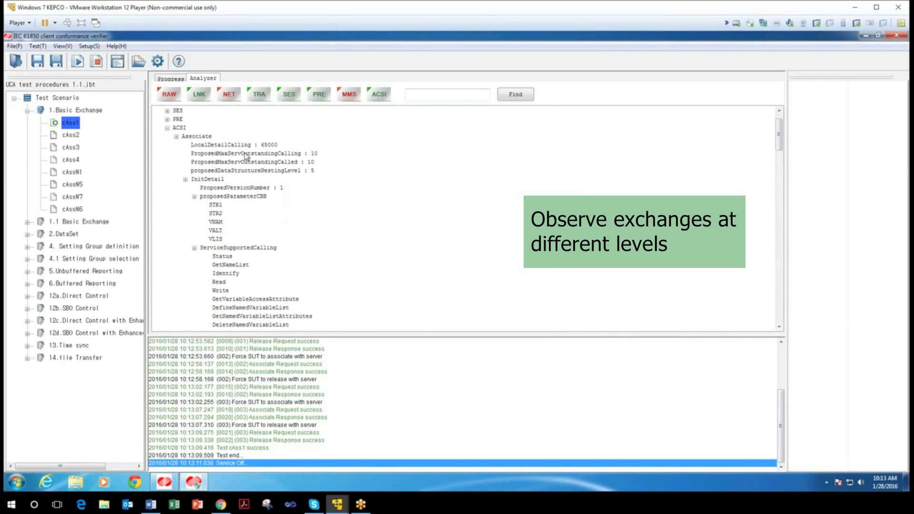
pyautogui.scroll(-2, 263, 273)
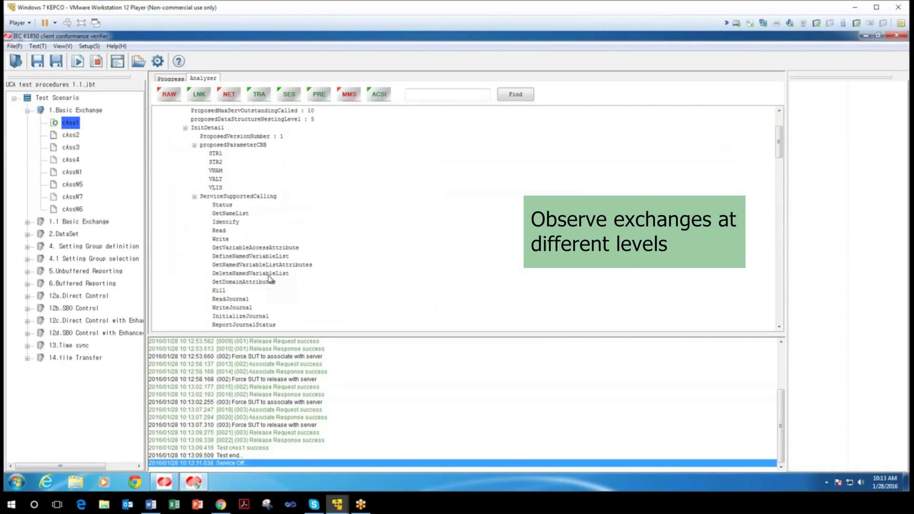
pyautogui.scroll(2, 270, 279)
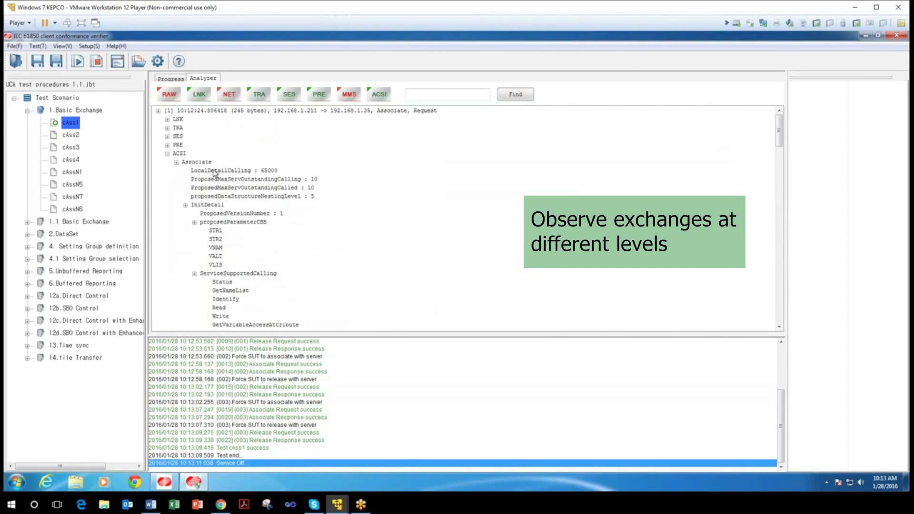
pyautogui.scroll(-7, 218, 173)
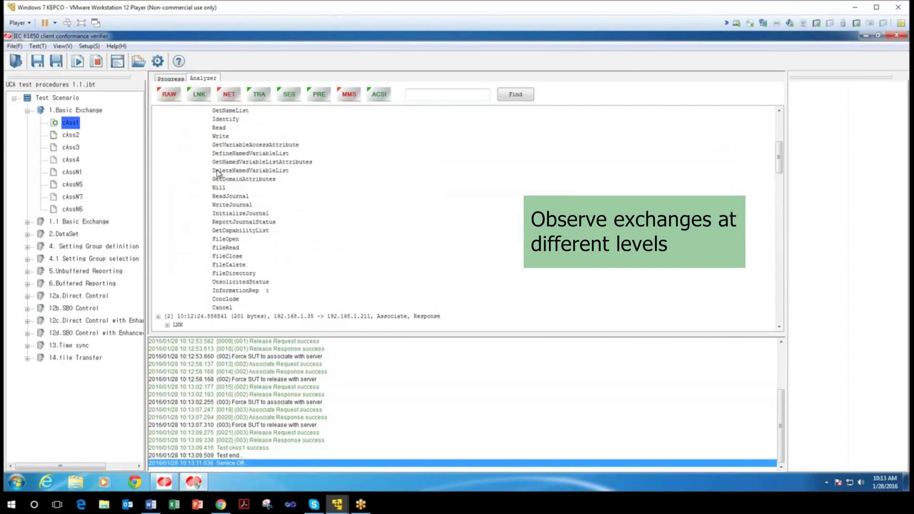
# Examine the ACSI layer details of the Associate Response, message 2, including its supported services.
pyautogui.scroll(-5, 218, 173)
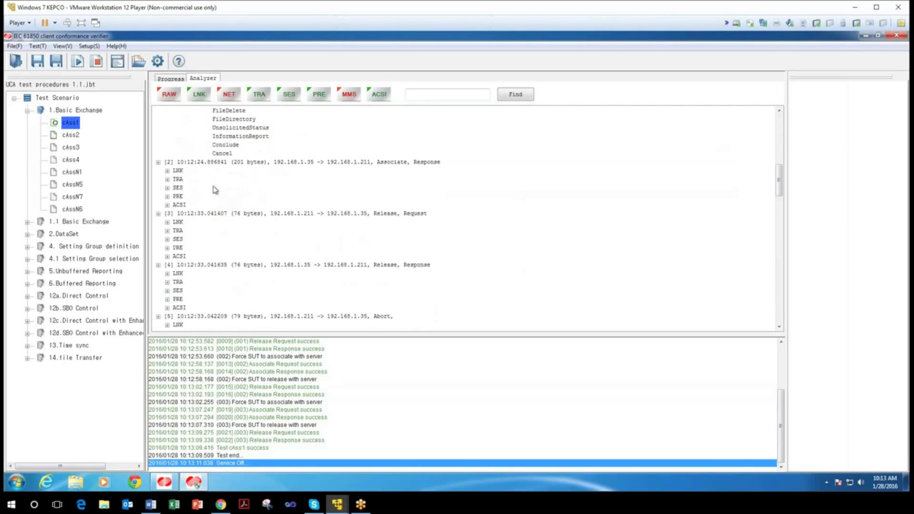
pyautogui.click(167, 205)
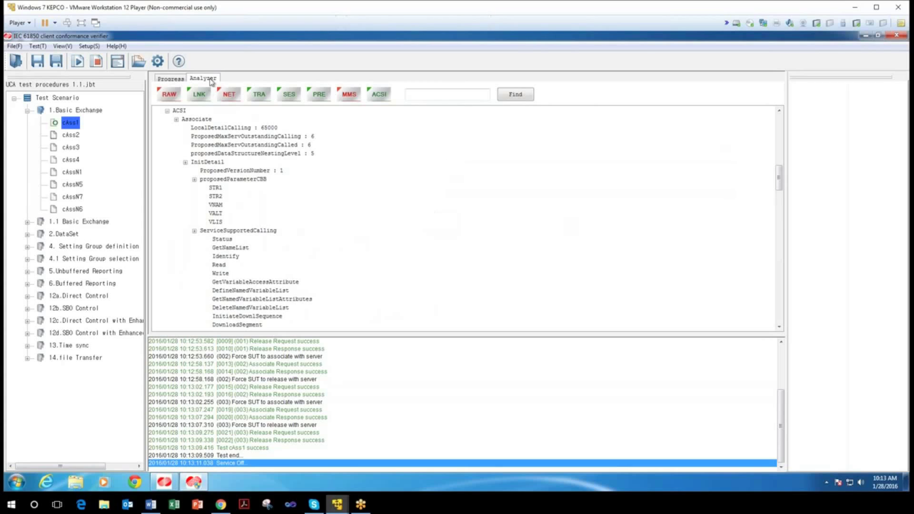
pyautogui.moveTo(780, 175); pyautogui.dragTo(575, 318)
pyautogui.moveTo(779, 178)
pyautogui.mouseDown()
pyautogui.moveTo(790, 187)
pyautogui.moveTo(779, 190)
pyautogui.moveTo(773, 324)
pyautogui.moveTo(779, 194)
pyautogui.mouseUp()
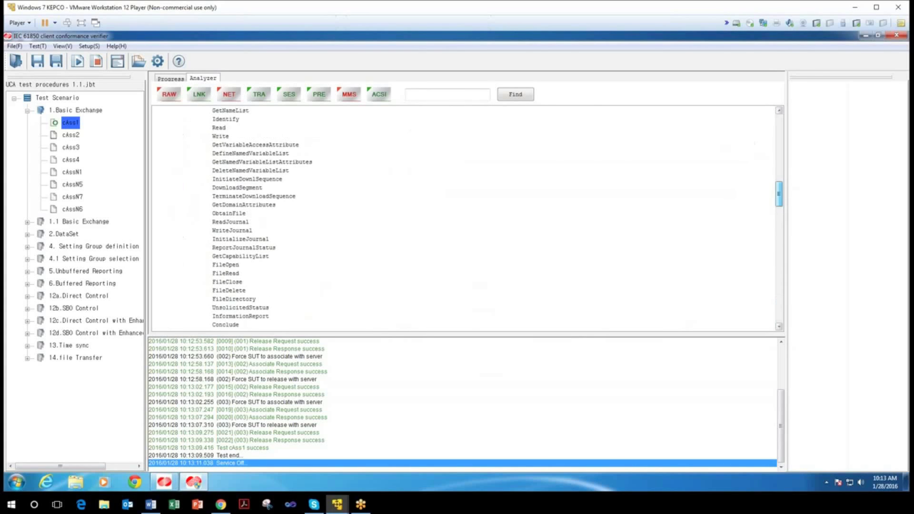
# Return to the test progress and evaluate test case cAss1 as passed by answering Yes.
pyautogui.click(164, 81)
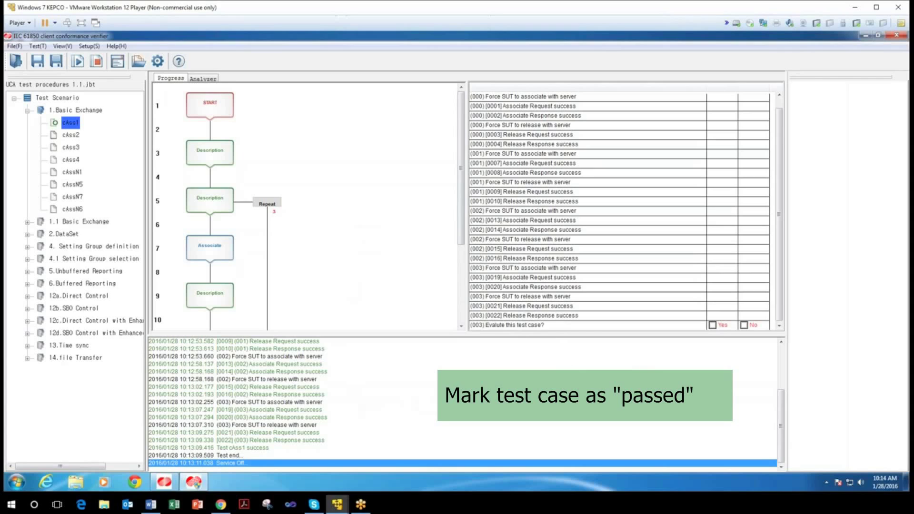
pyautogui.click(714, 325)
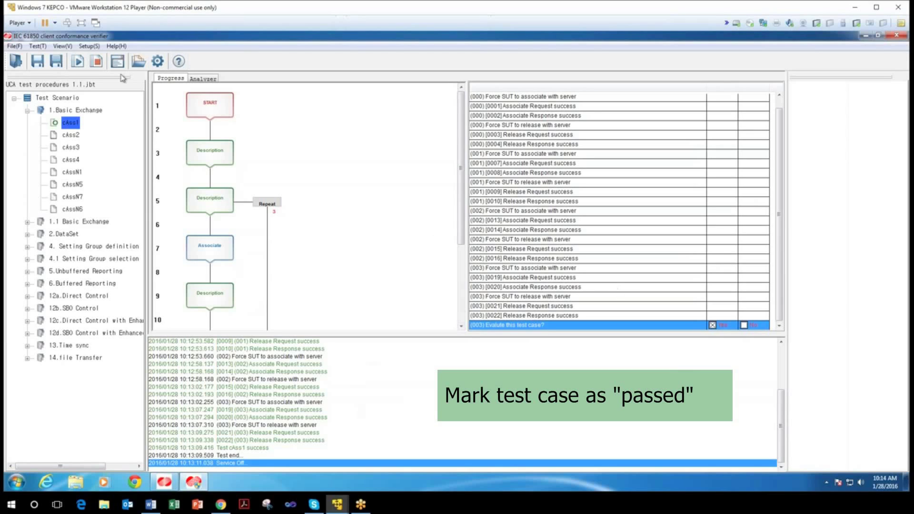
pyautogui.click(100, 64)
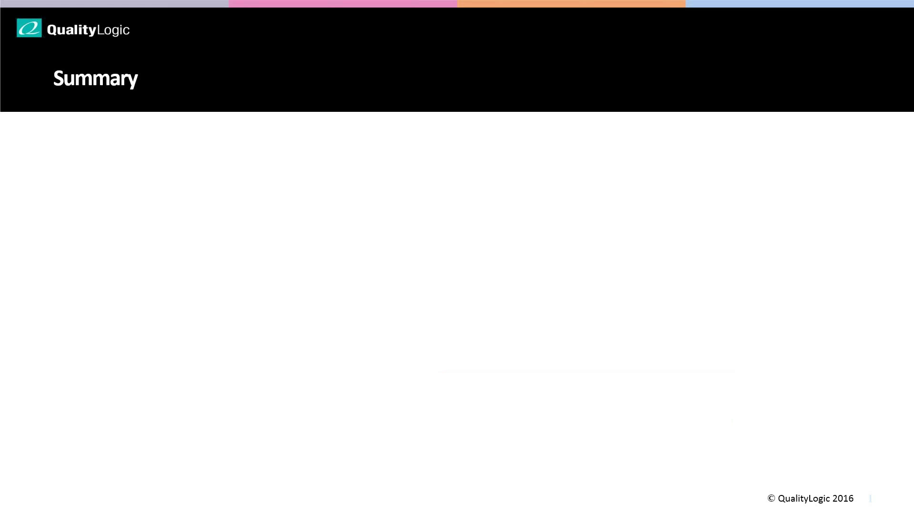
pyautogui.click(257, 184)
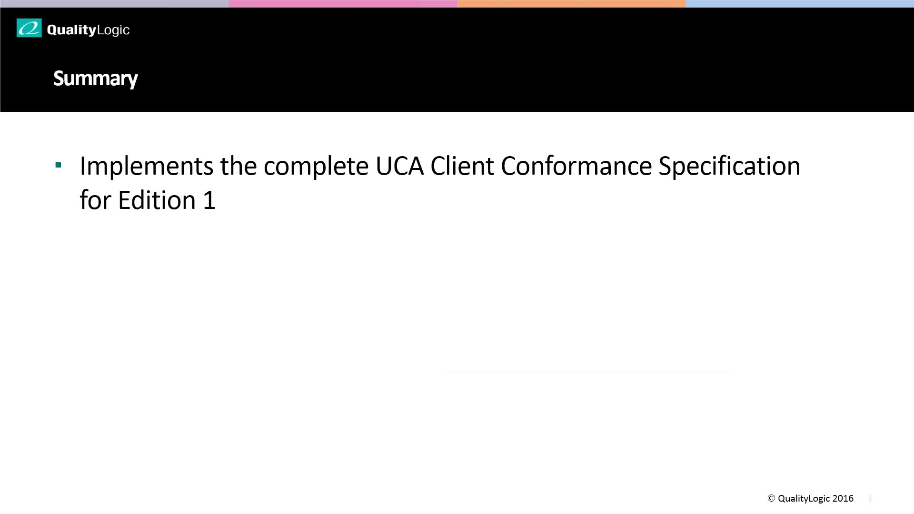
pyautogui.press('Right')
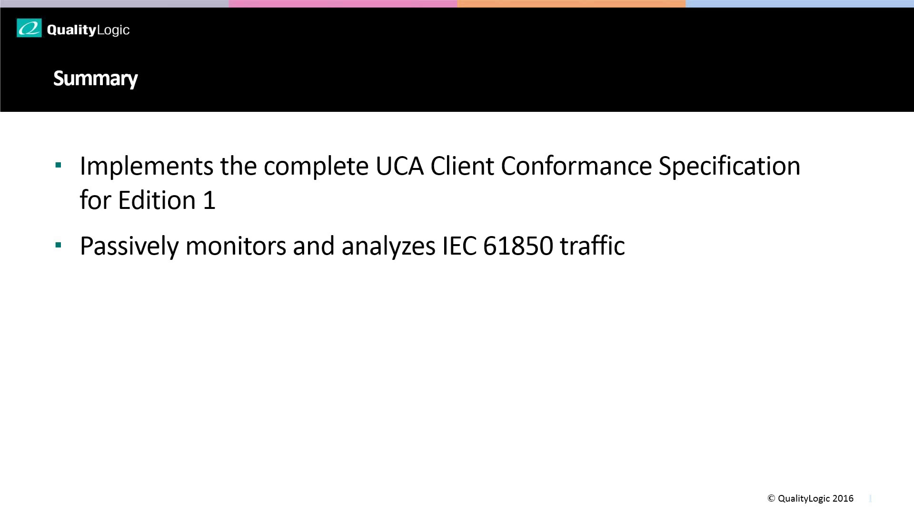